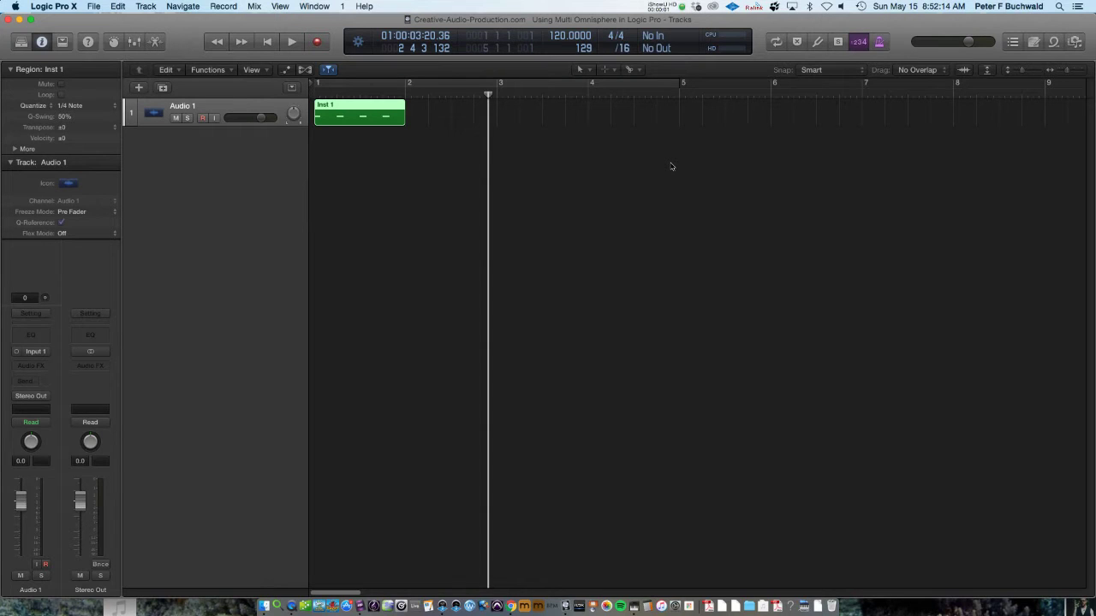
Click an empty spot in the track area so the Inst 1 region is no longer selected
left_click(671, 166)
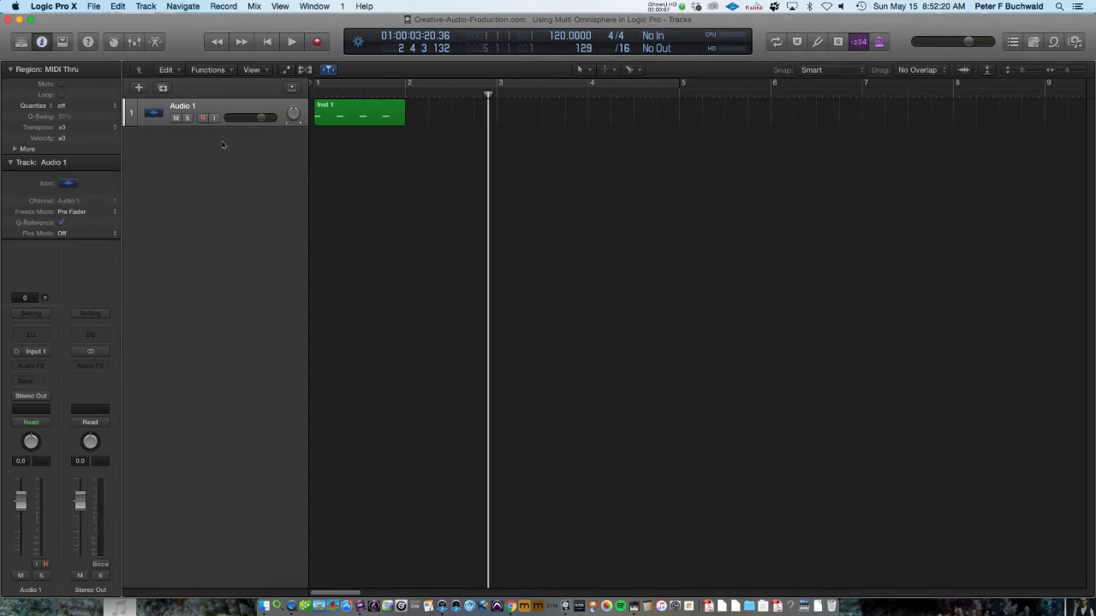
Create eight multi-timbral tracks using Spectrasonics Omnisphere Multi-Output as the software instrument
left_click(138, 88)
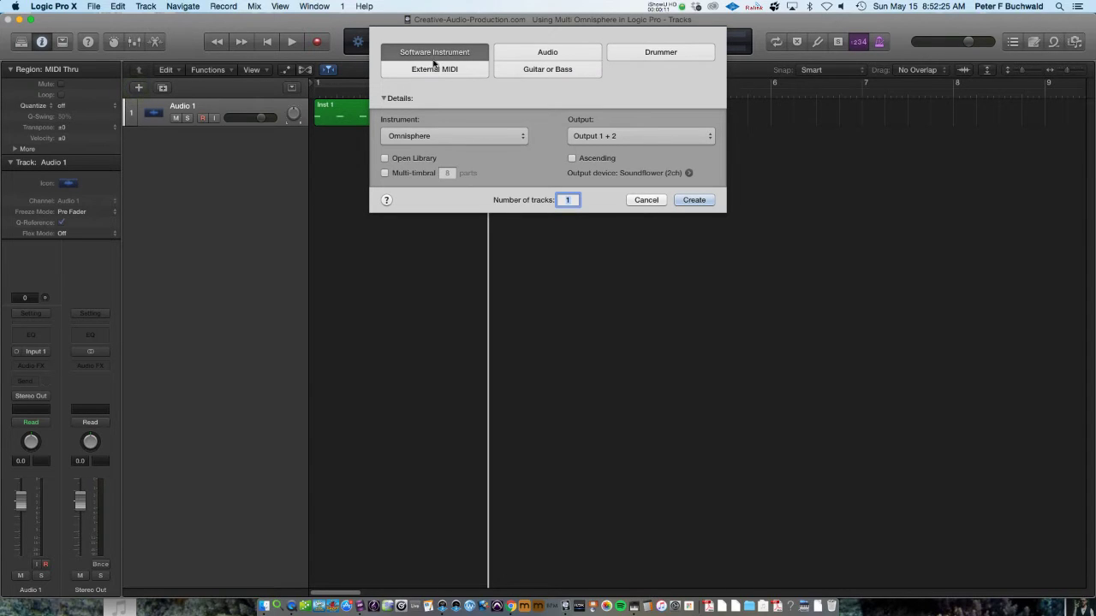
left_click(422, 138)
mouse_move(445, 381)
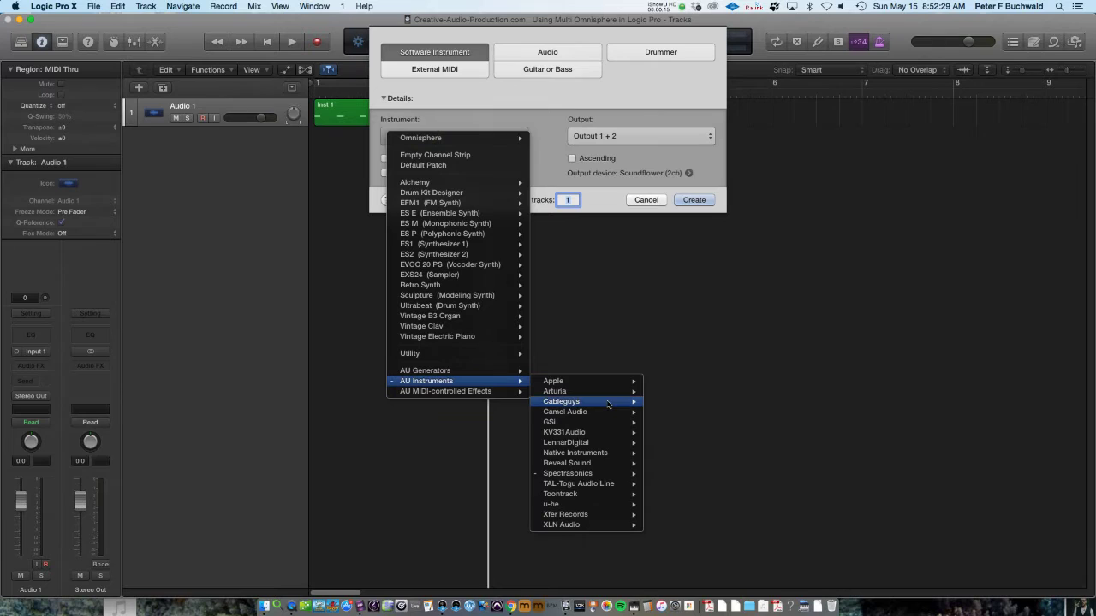
mouse_move(603, 475)
mouse_move(701, 477)
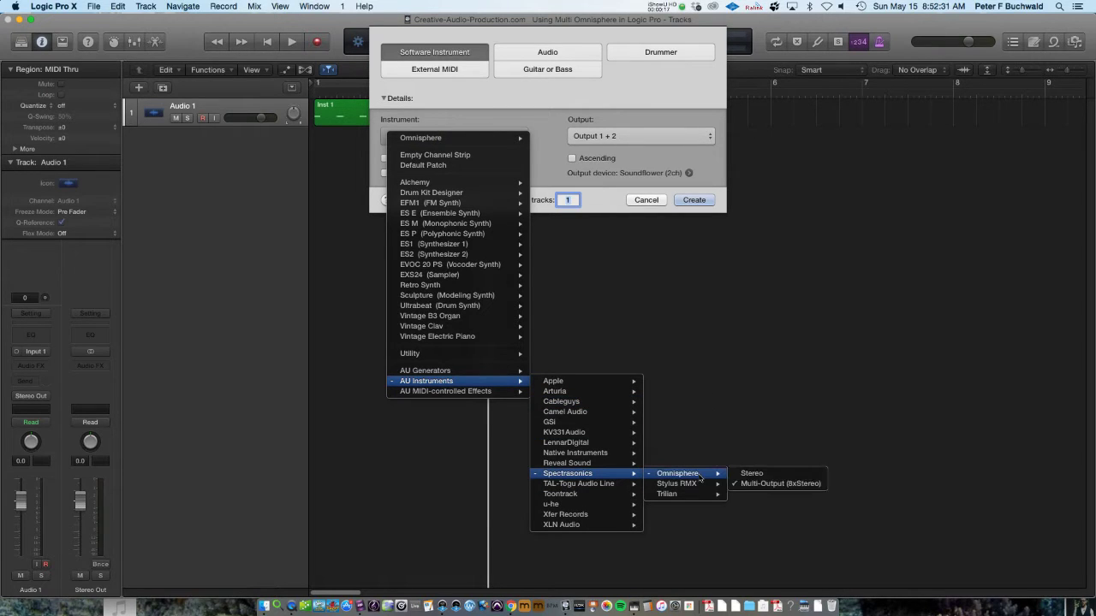
left_click(780, 484)
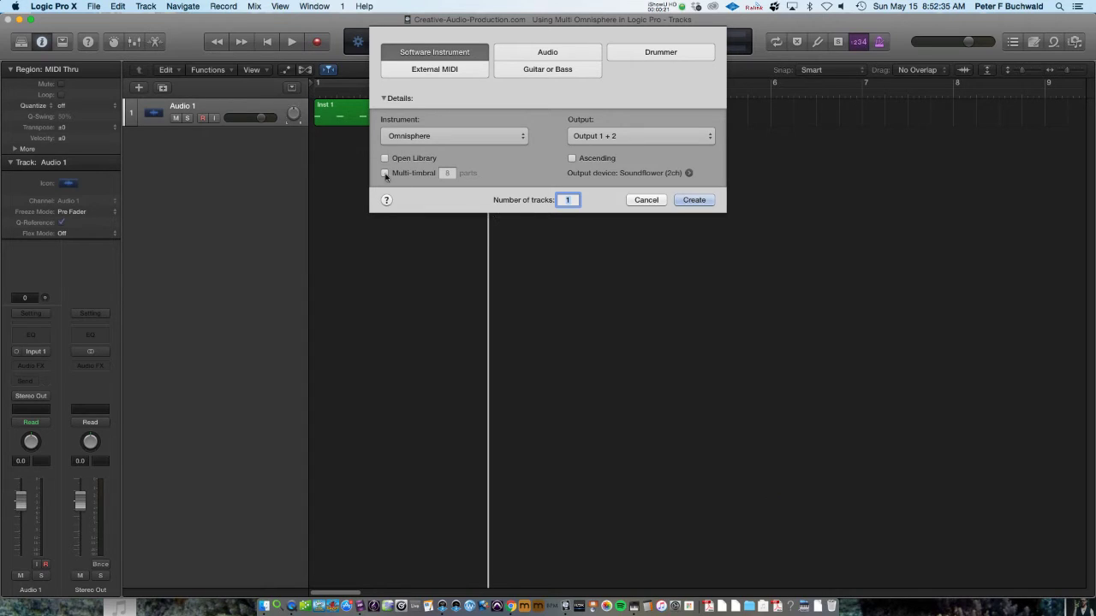
left_click(384, 173)
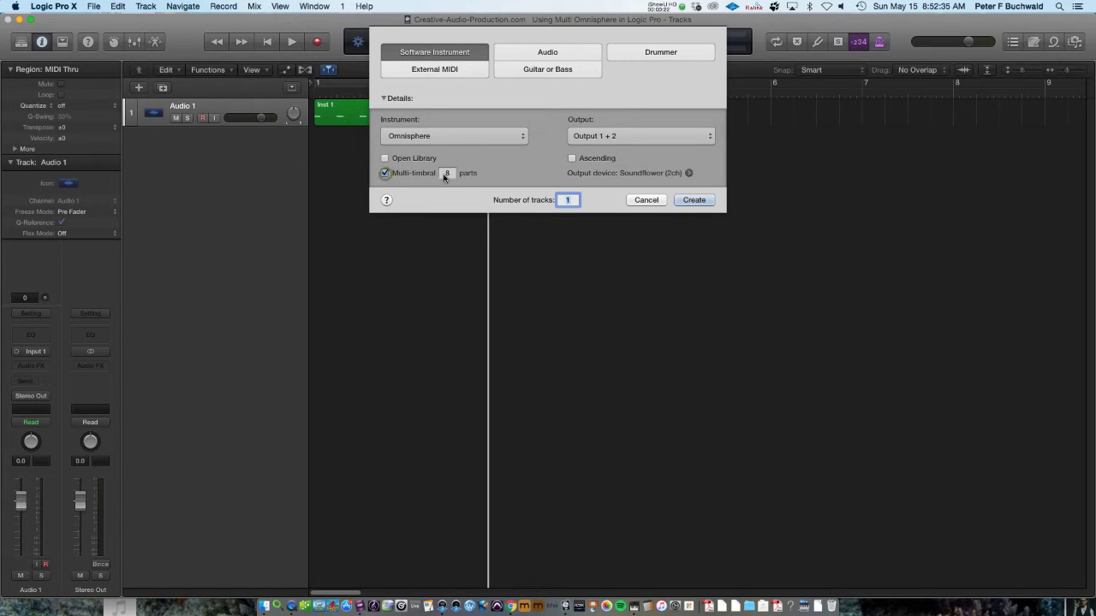
left_click(701, 202)
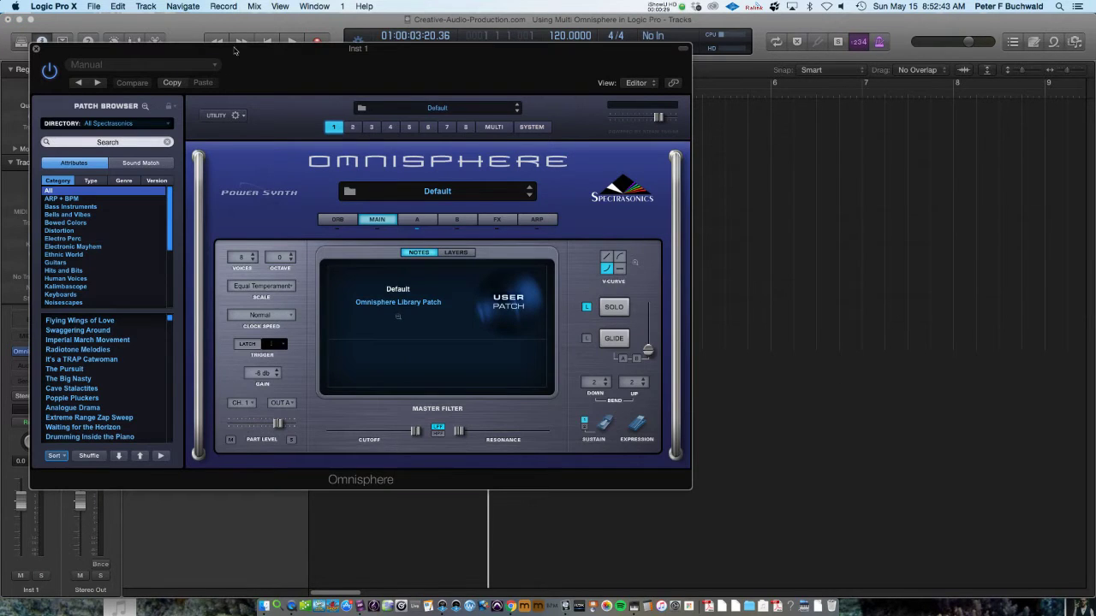
In the Mixer, add aux channel strips for Omnisphere's extra outputs from the Inst 1 strip
left_click_drag(236, 44, 682, 15)
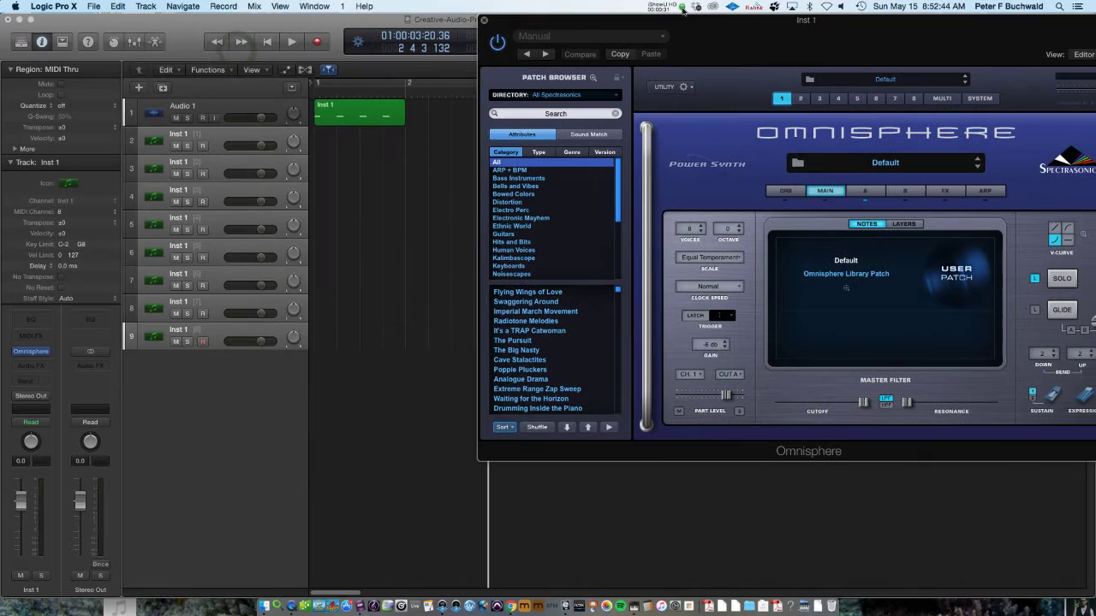
key("x")
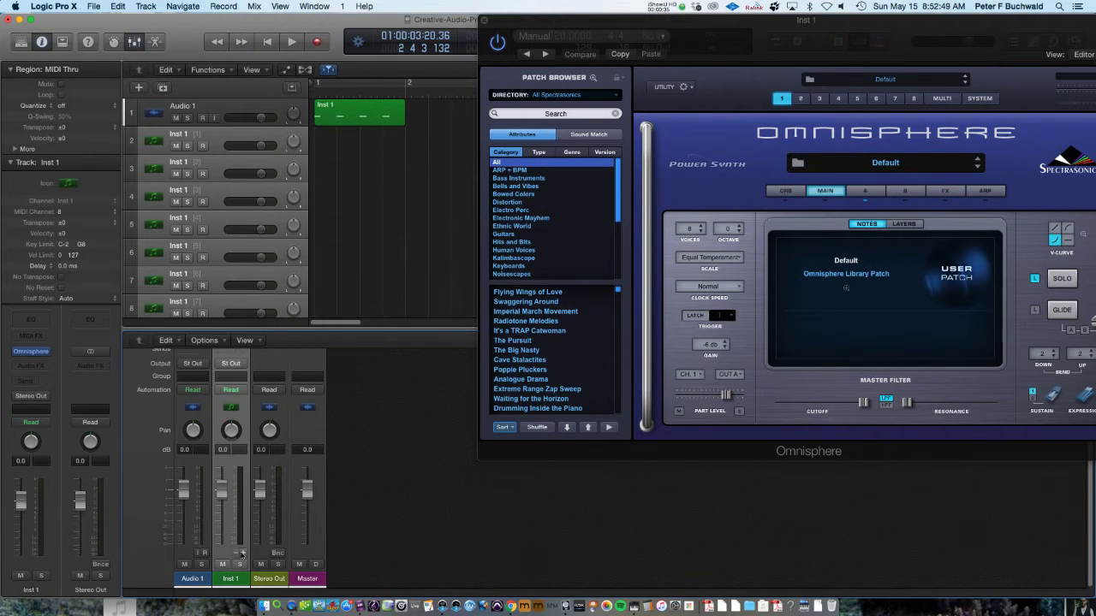
left_click(240, 553)
left_click(241, 553)
left_click(241, 553)
left_click(241, 553)
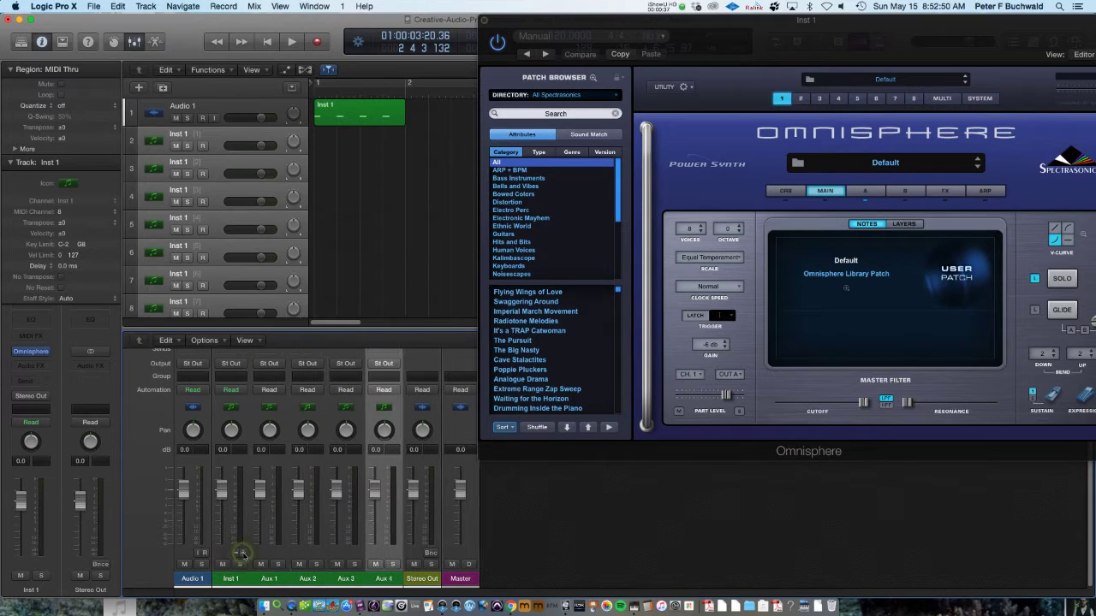
left_click(241, 553)
left_click(240, 553)
left_click(241, 553)
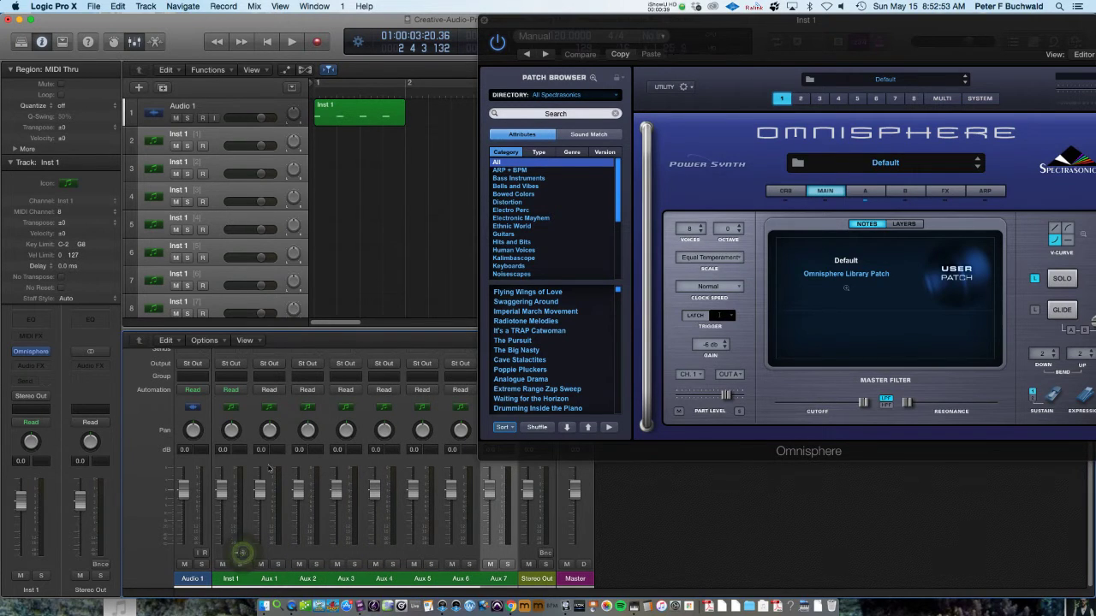
Hide the Mixer, select the first Inst 1 track, and bring the Omnisphere window into view
key("x")
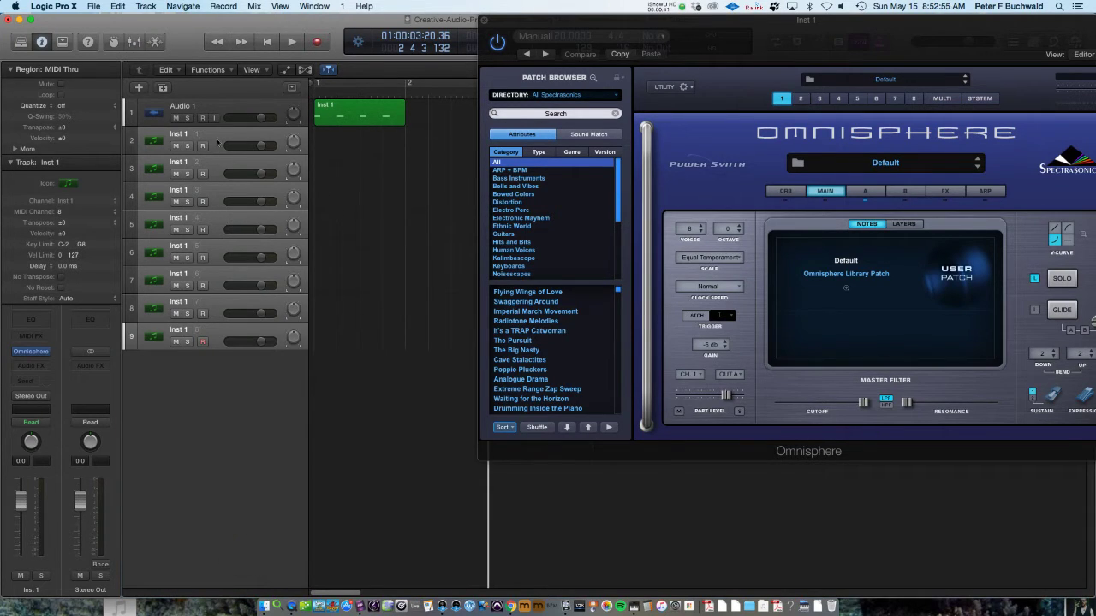
left_click(219, 137)
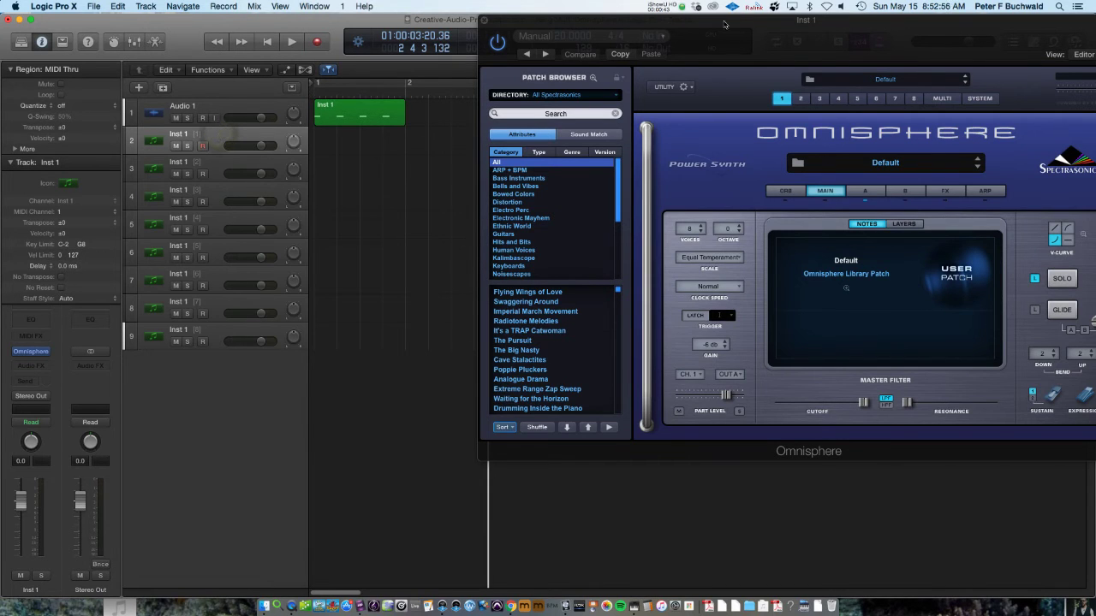
left_click_drag(723, 24, 557, 65)
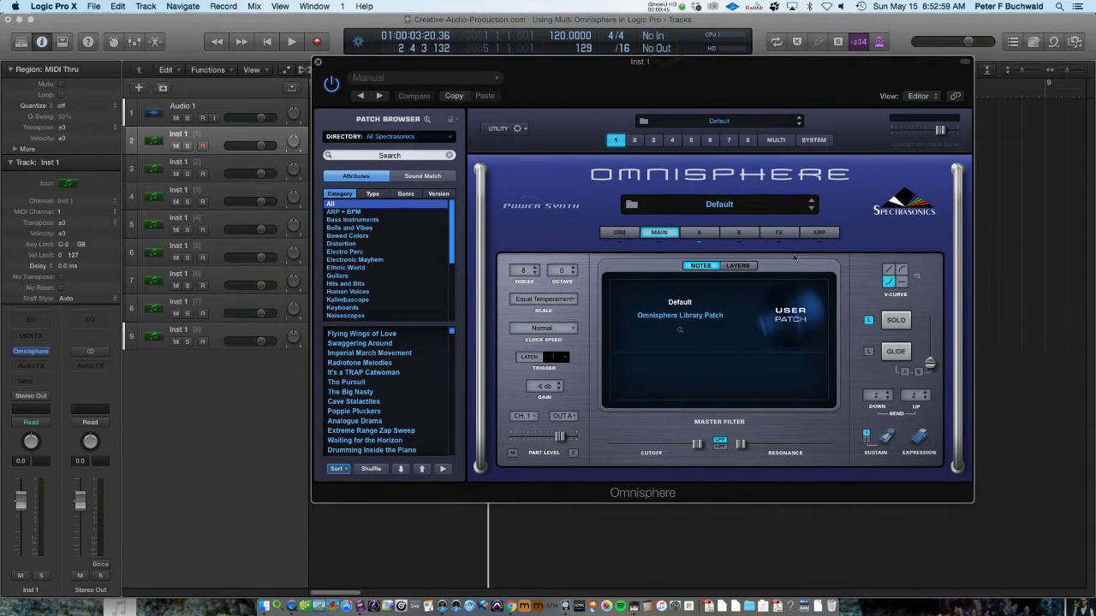
Switch Omnisphere to its MULTI page, leaving the Utility gear menu without choosing anything
left_click(777, 141)
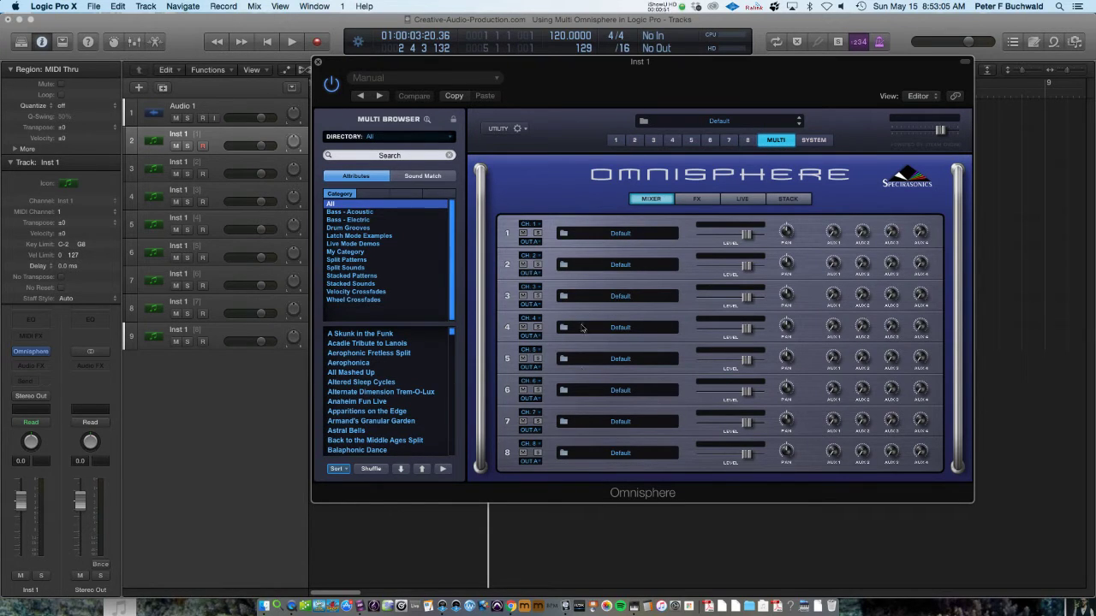
left_click(517, 128)
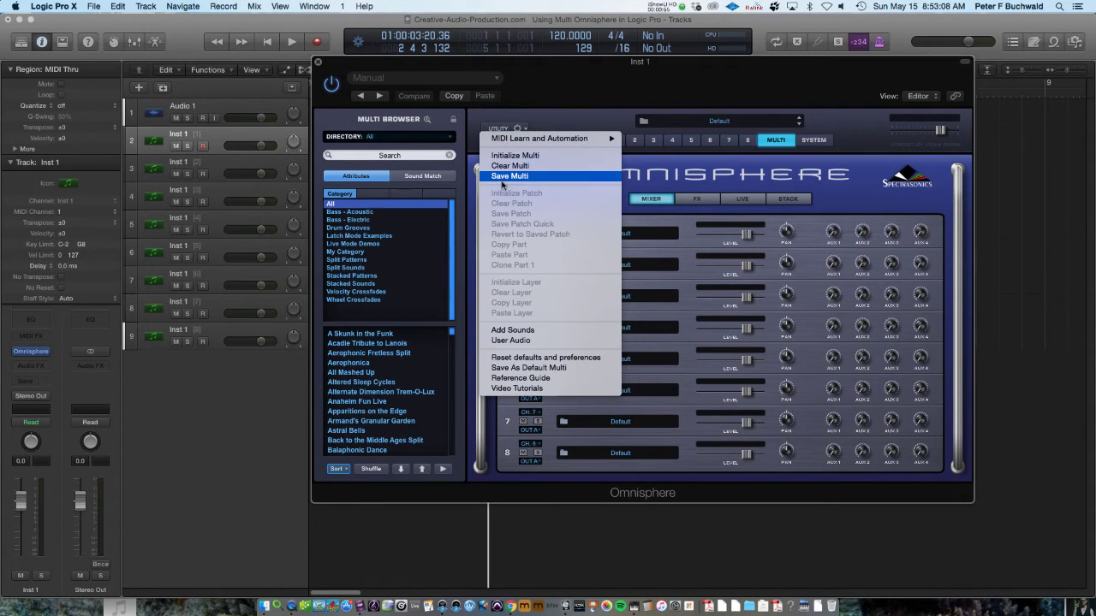
left_click(400, 141)
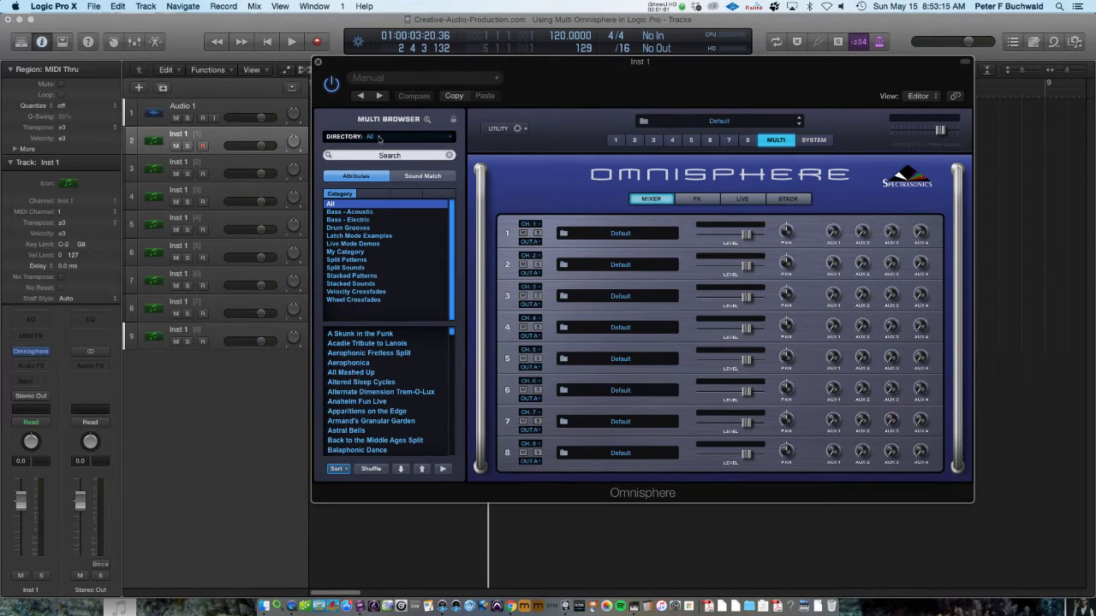
Load the User multi 'PB Init Mulit' and confirm replacing the current parts
left_click(379, 138)
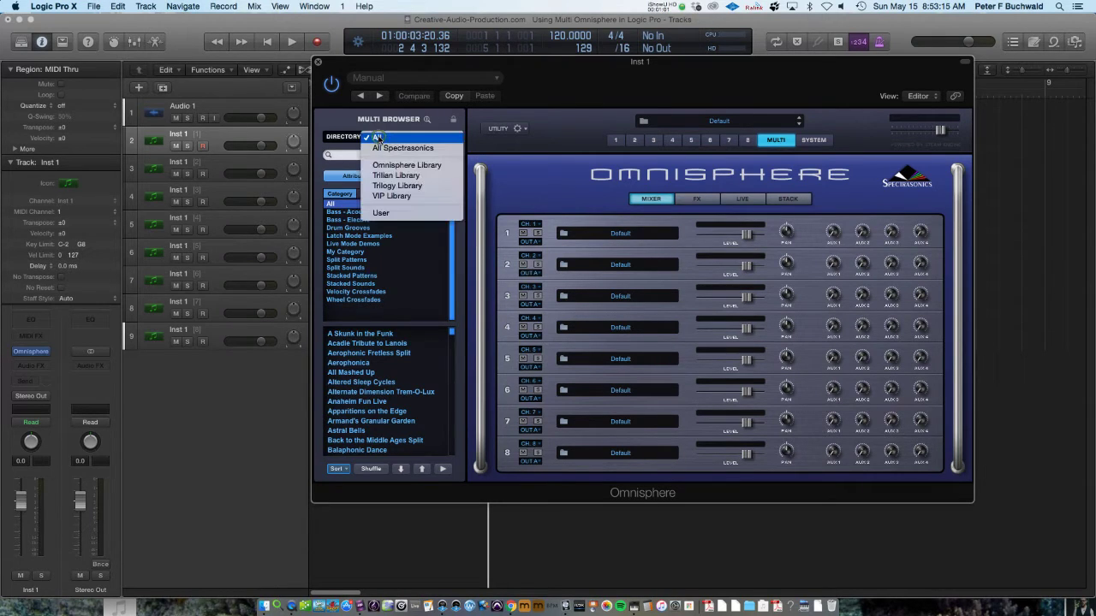
left_click(382, 214)
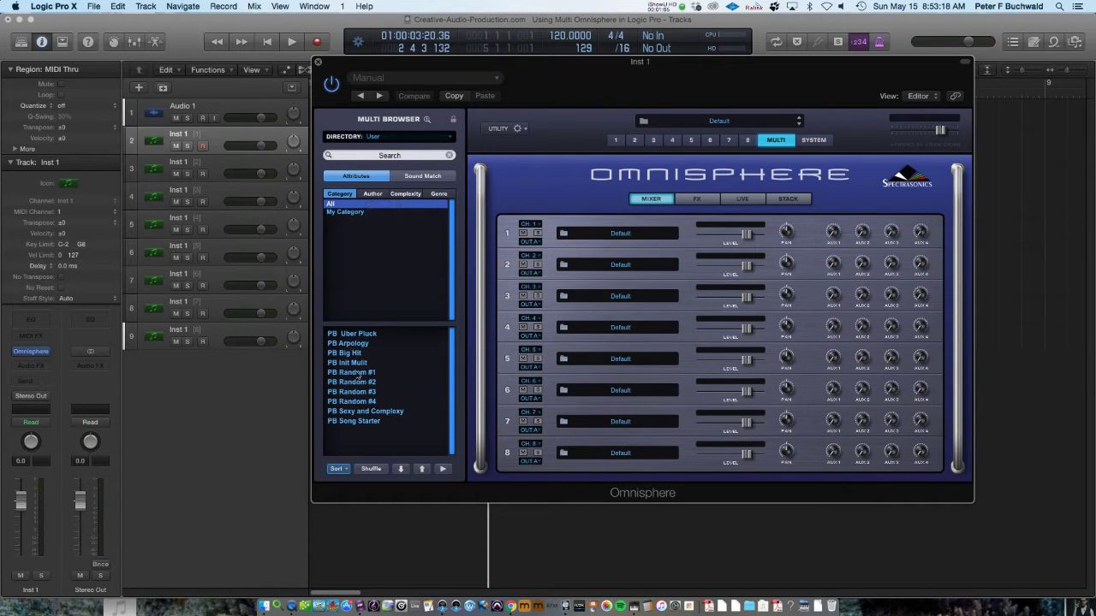
left_click(352, 369)
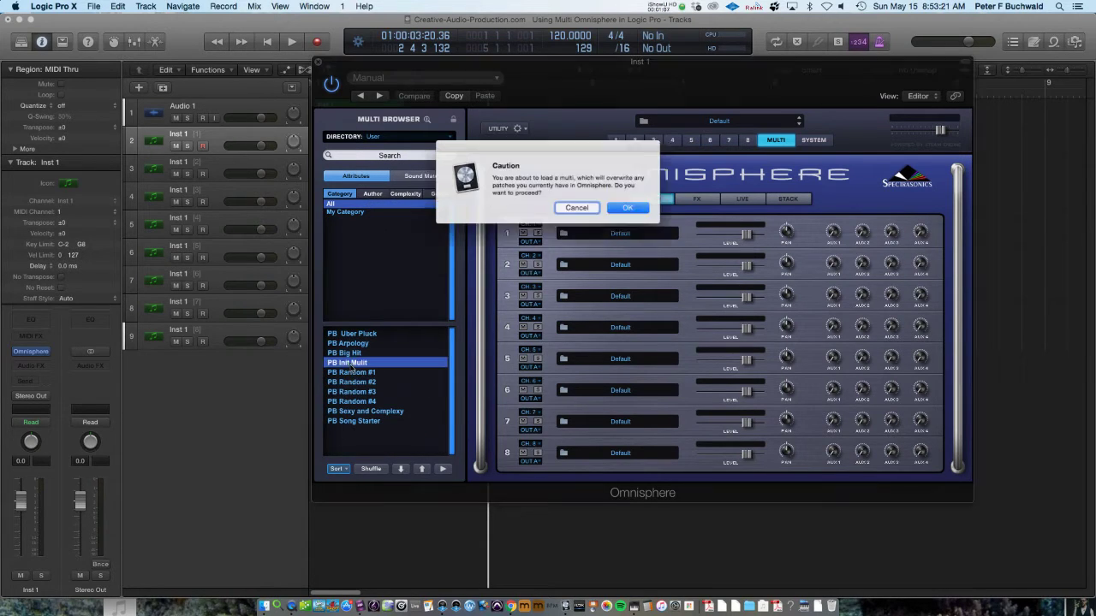
left_click(647, 212)
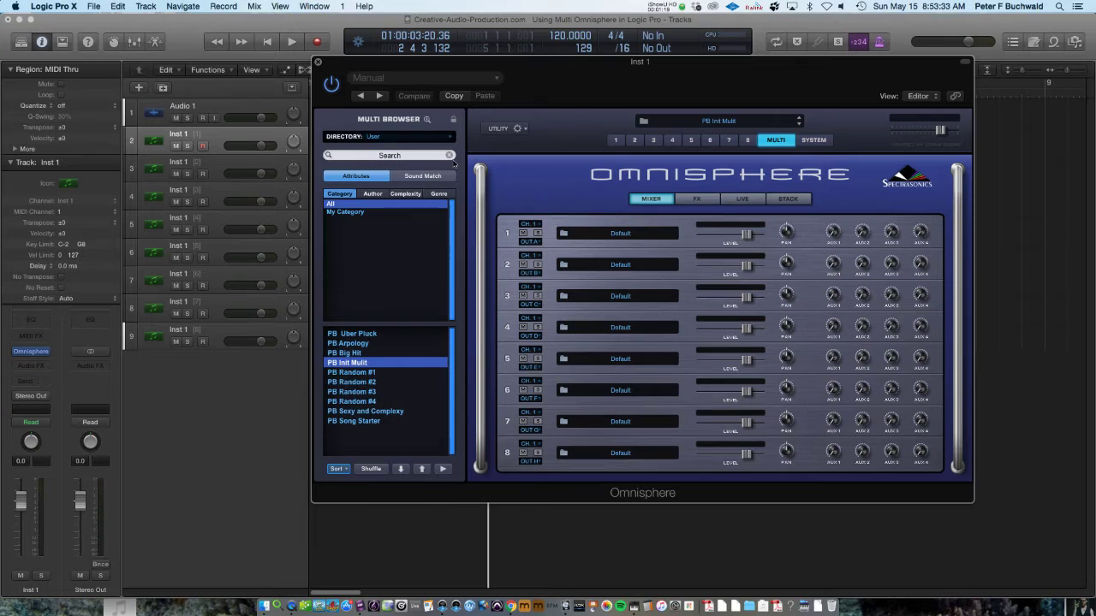
Record-arm the first Inst 1 track and reposition the Omnisphere window
left_click(203, 145)
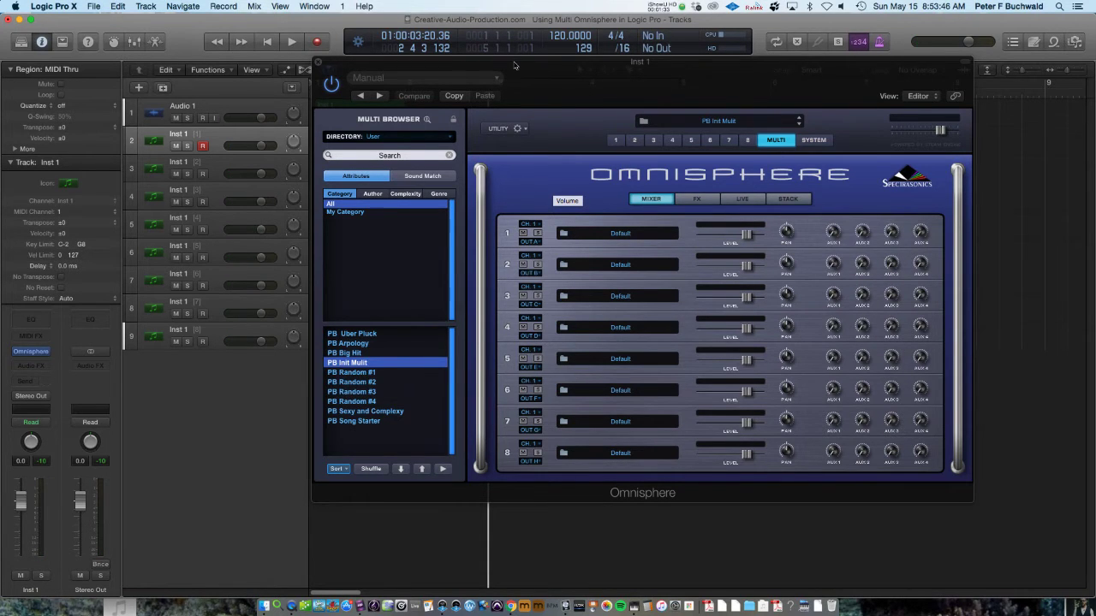
left_click_drag(515, 65, 590, 85)
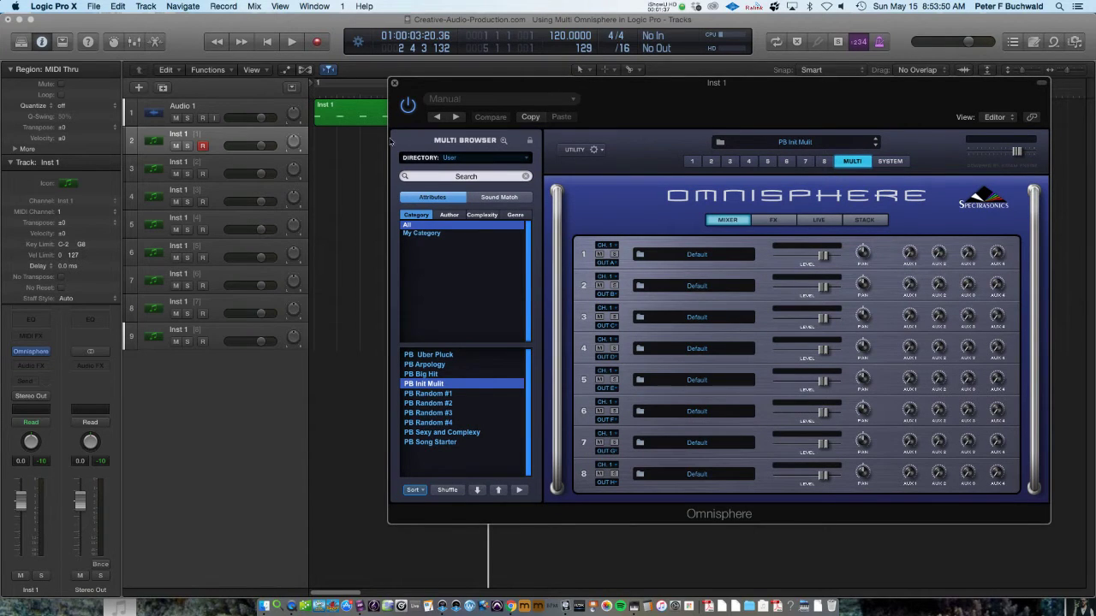
left_click(217, 166)
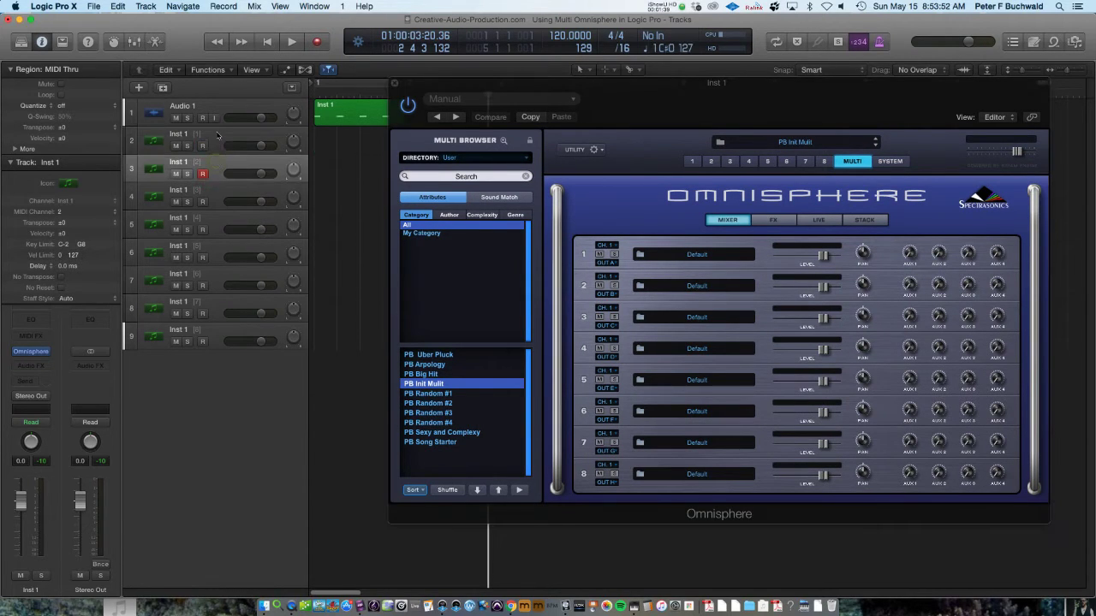
left_click(219, 136)
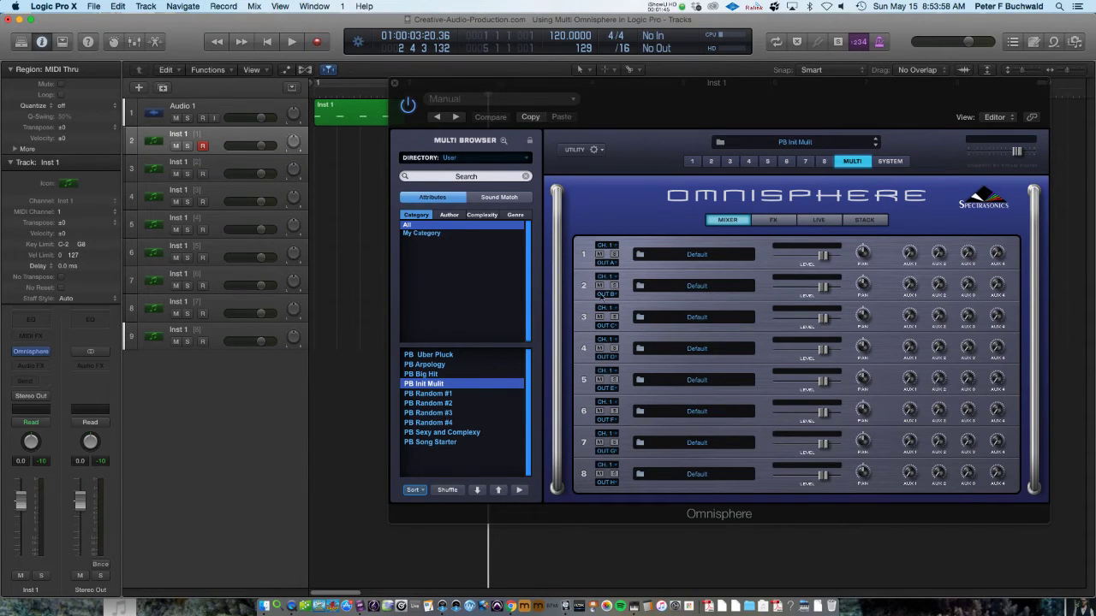
Switch part 2's MIDI channel to CH. 2, then back to CH. 1
left_click(603, 279)
left_click(604, 287)
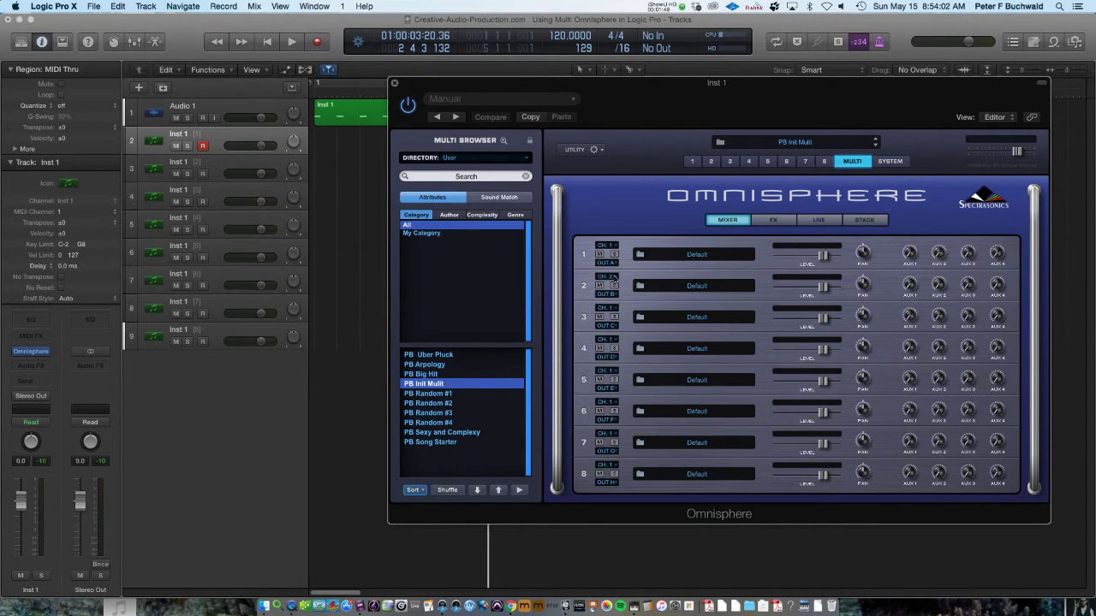
left_click(608, 279)
left_click(604, 265)
Option-drag copies of the Inst 1 region onto track 2 and onto track 3 at bar 2
left_click_drag(443, 87, 587, 152)
left_click(341, 119)
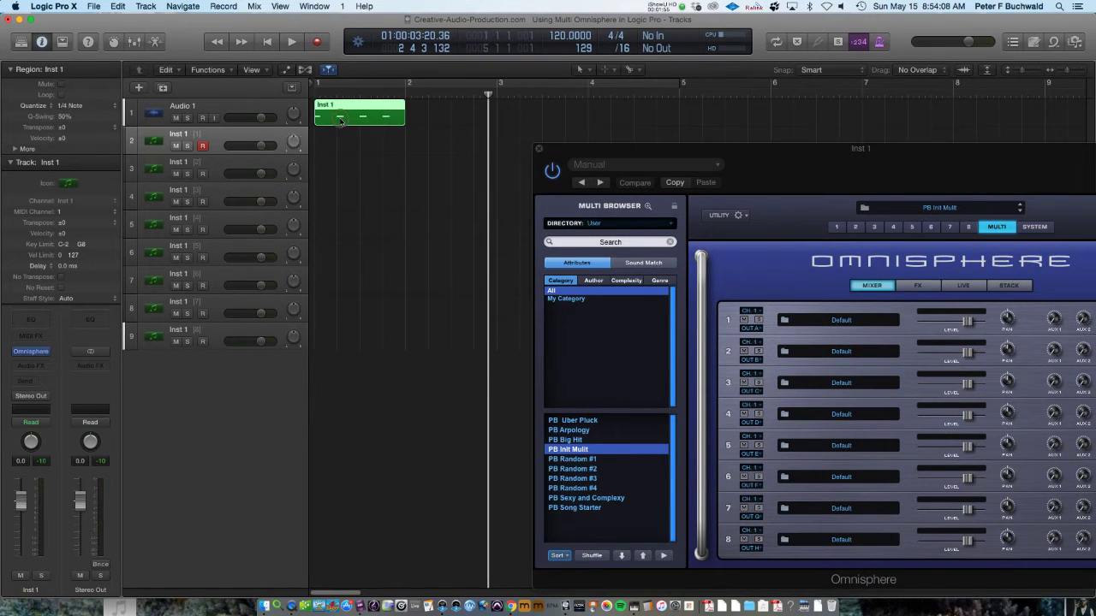
left_click_drag(341, 120, 342, 146)
left_click_drag(428, 180, 433, 168)
left_click(374, 120)
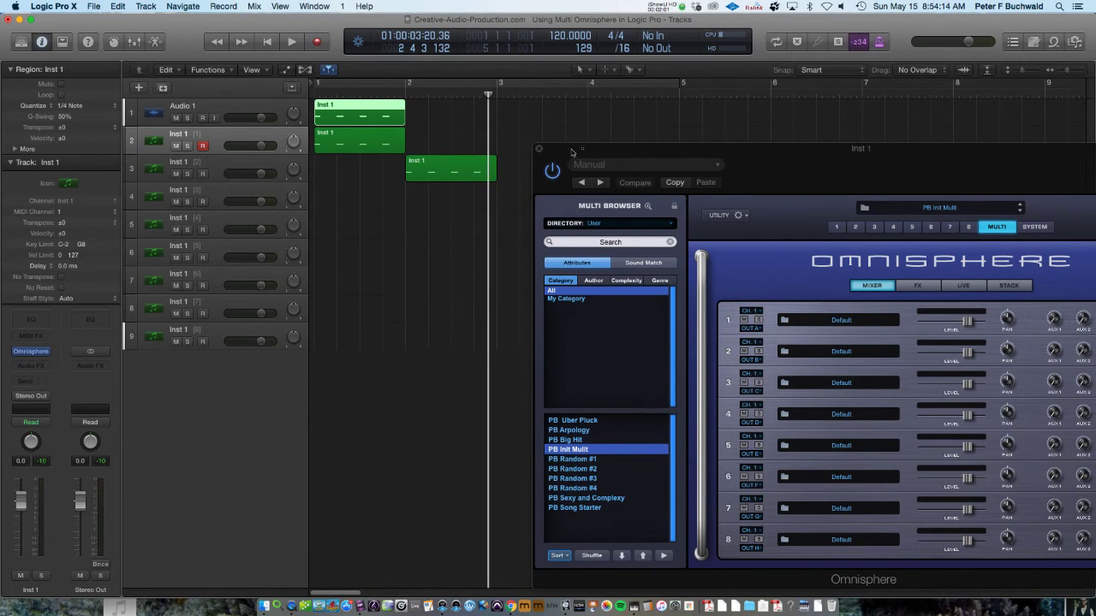
left_click_drag(584, 143, 429, 110)
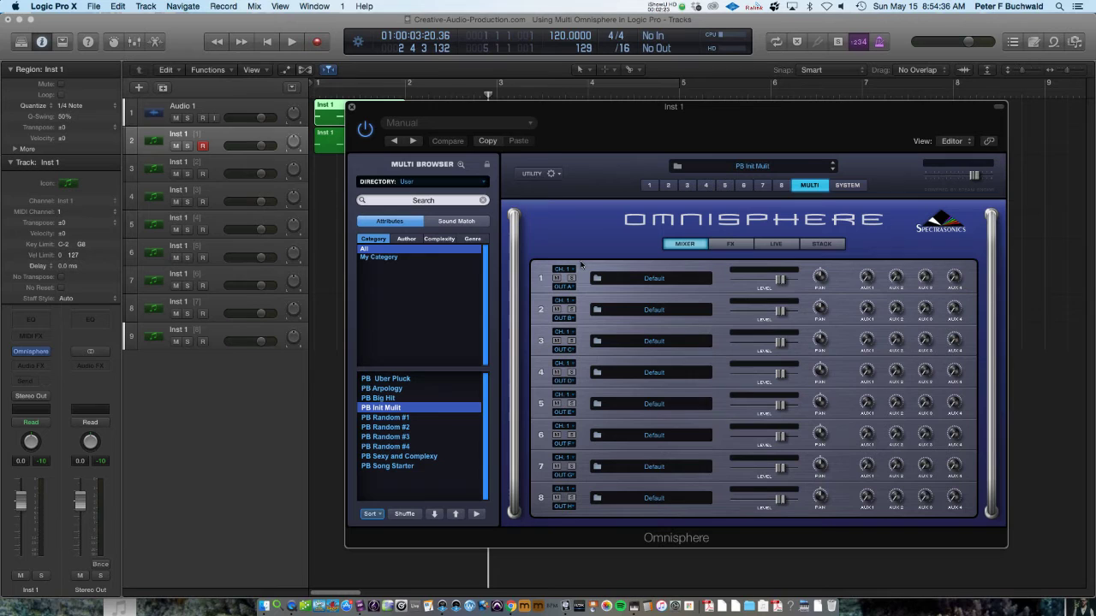
Load Shepherds Granular Lead into part 1 from the shuffled Patch Browser
left_click(654, 279)
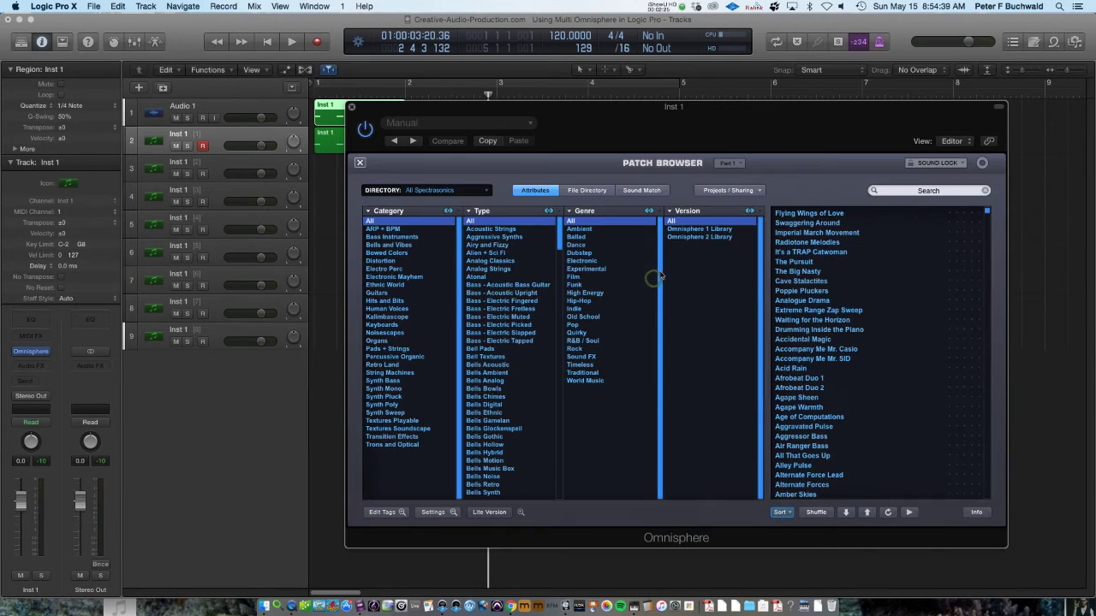
left_click(360, 162)
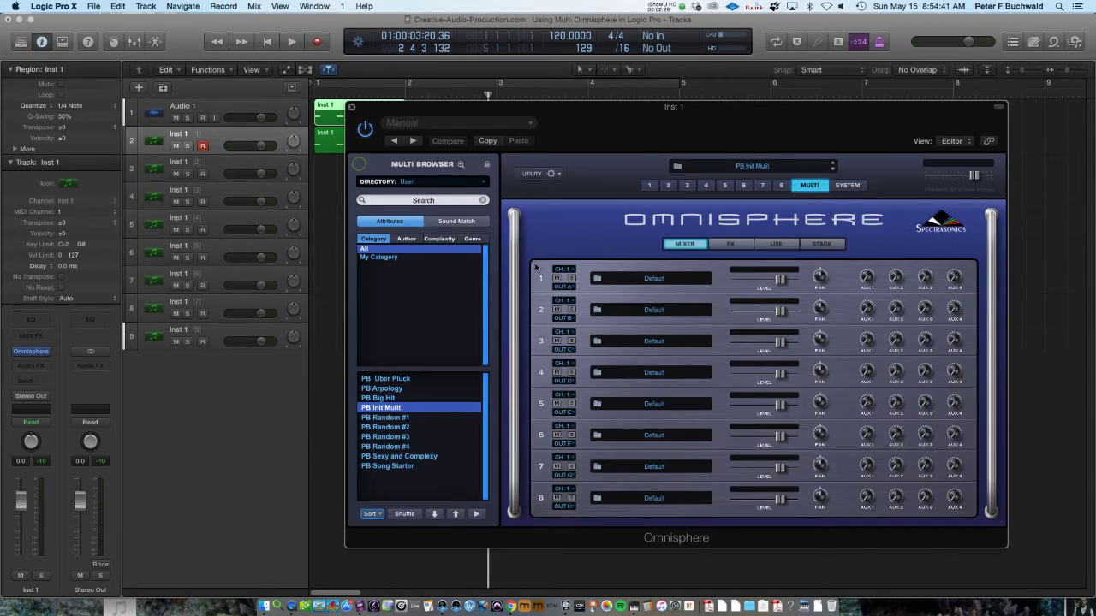
left_click(654, 279)
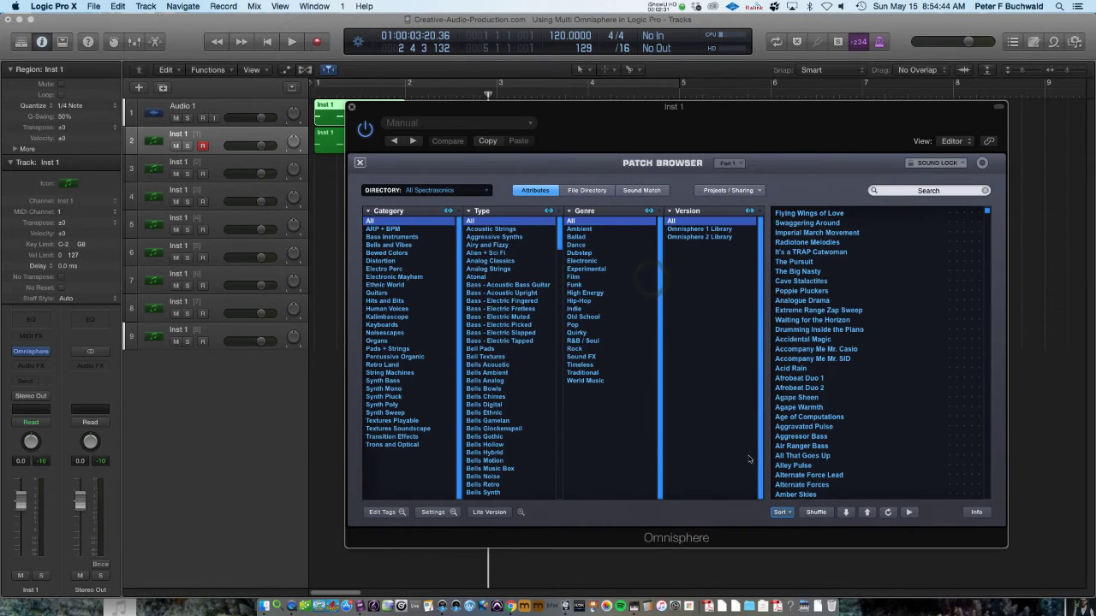
left_click(818, 512)
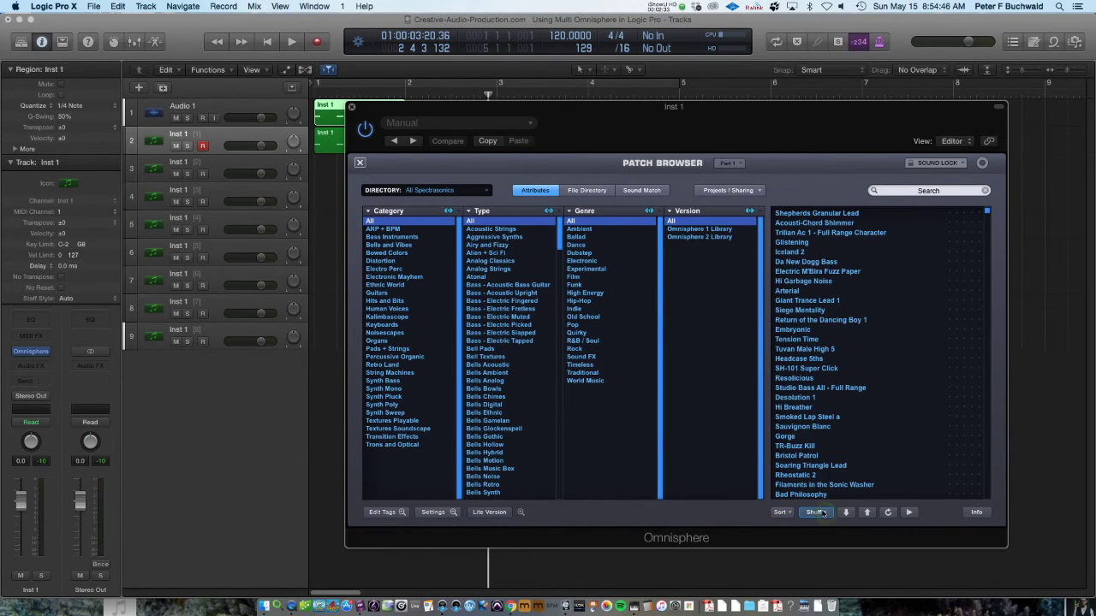
left_click(816, 214)
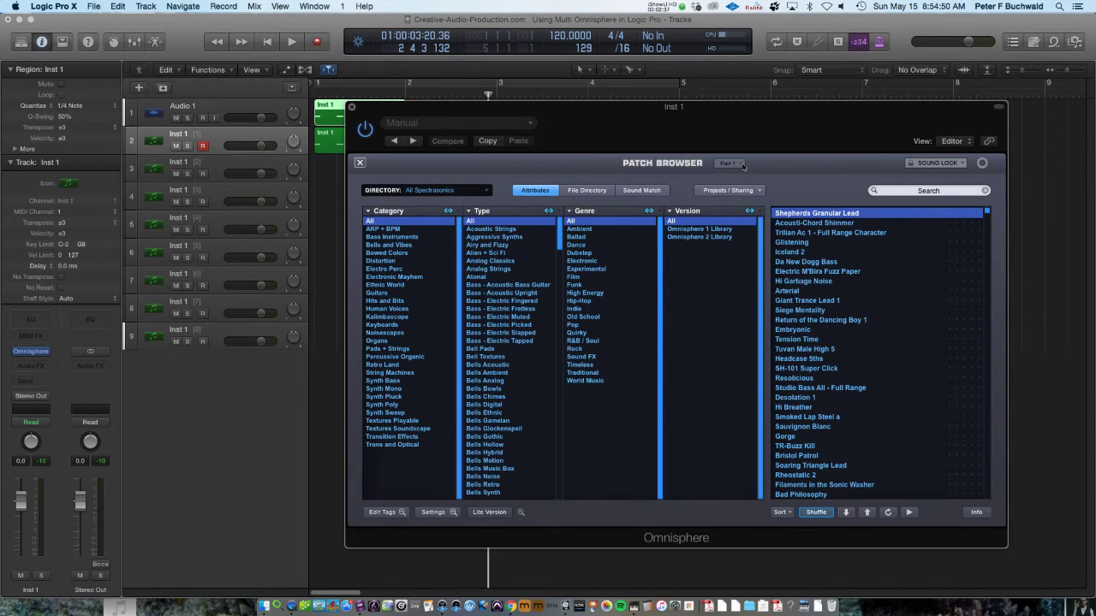
Load Tension Time into part 2, then close the Patch Browser
left_click(742, 165)
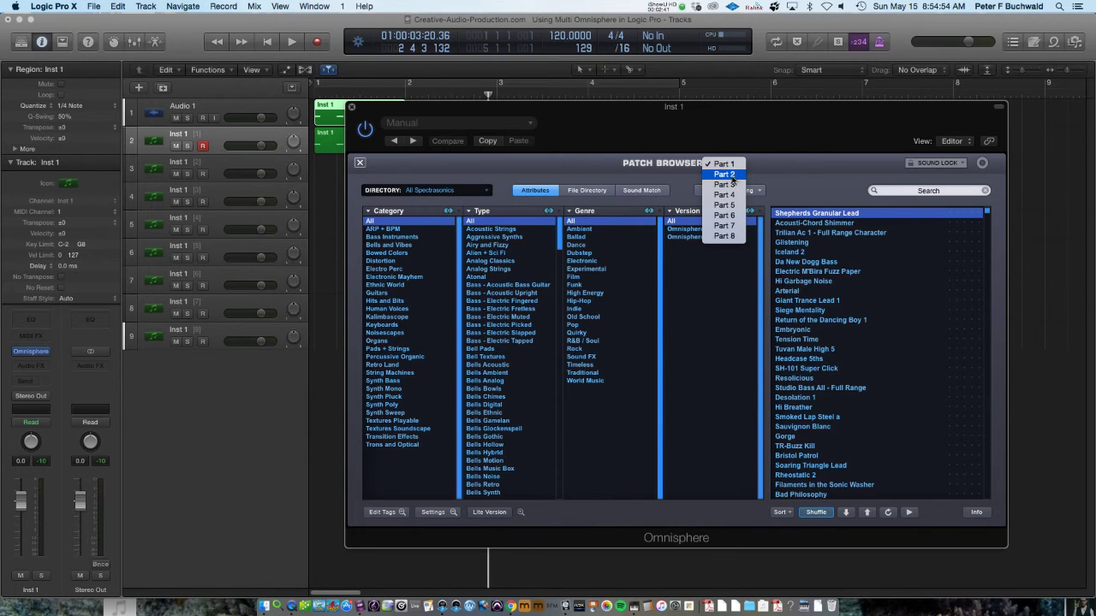
left_click(726, 175)
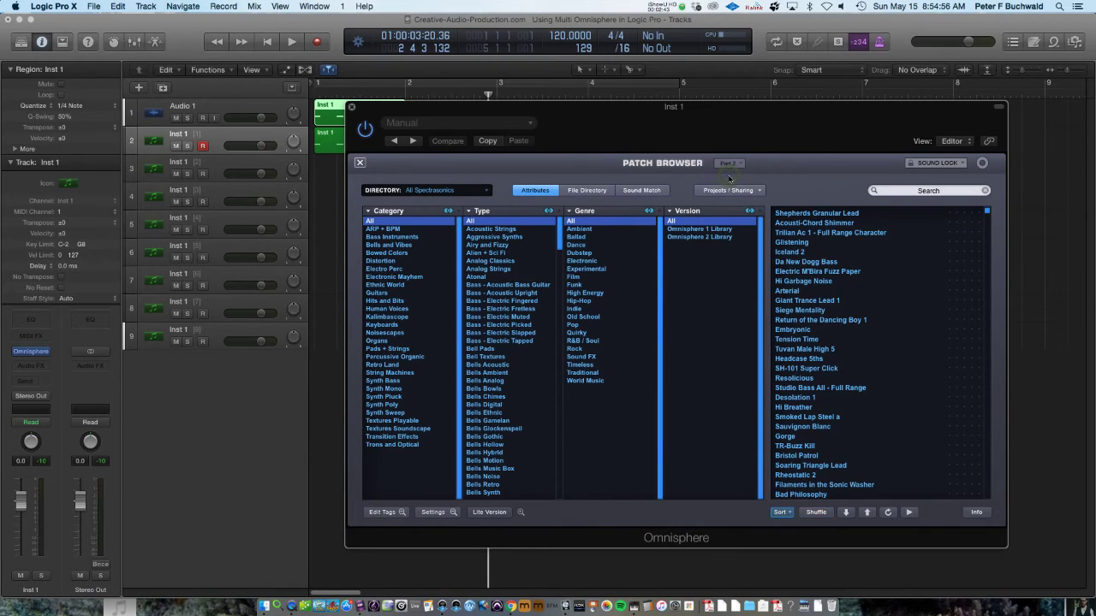
left_click(788, 340)
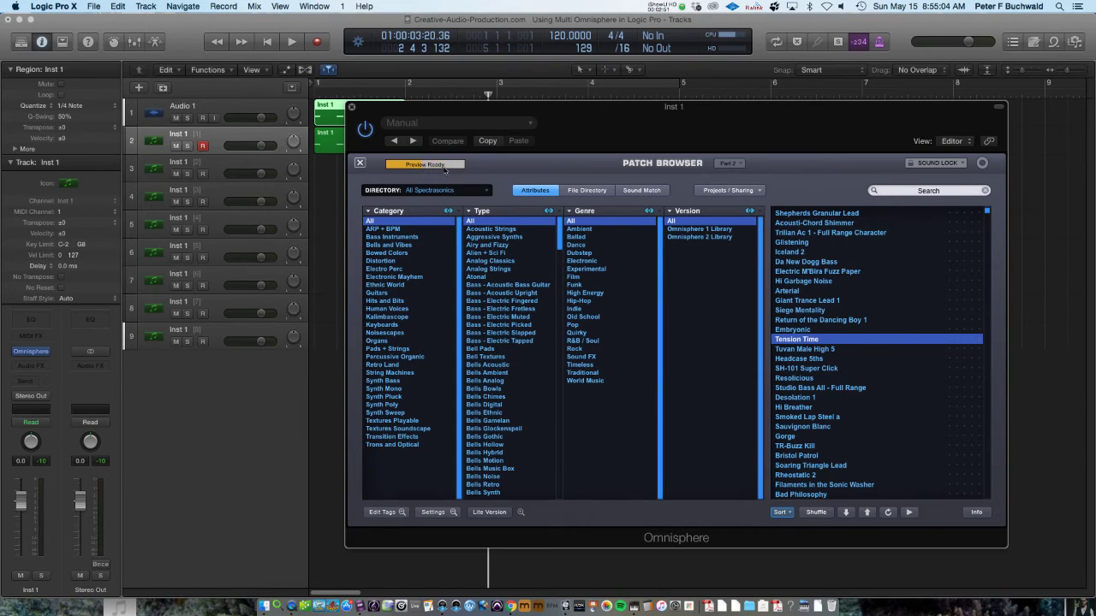
left_click(726, 164)
left_click(726, 195)
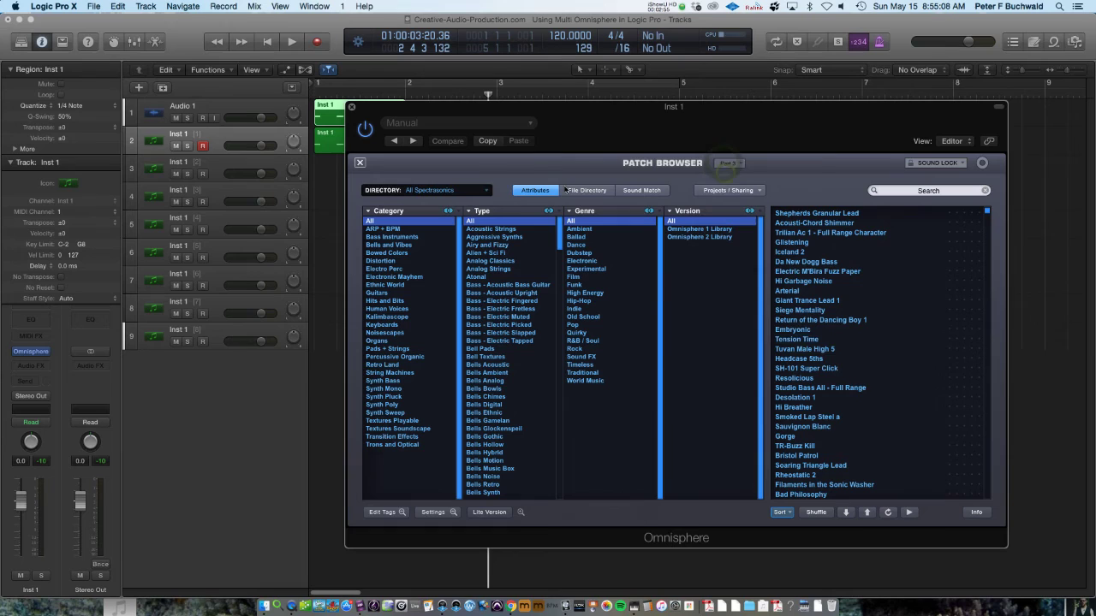
left_click(359, 164)
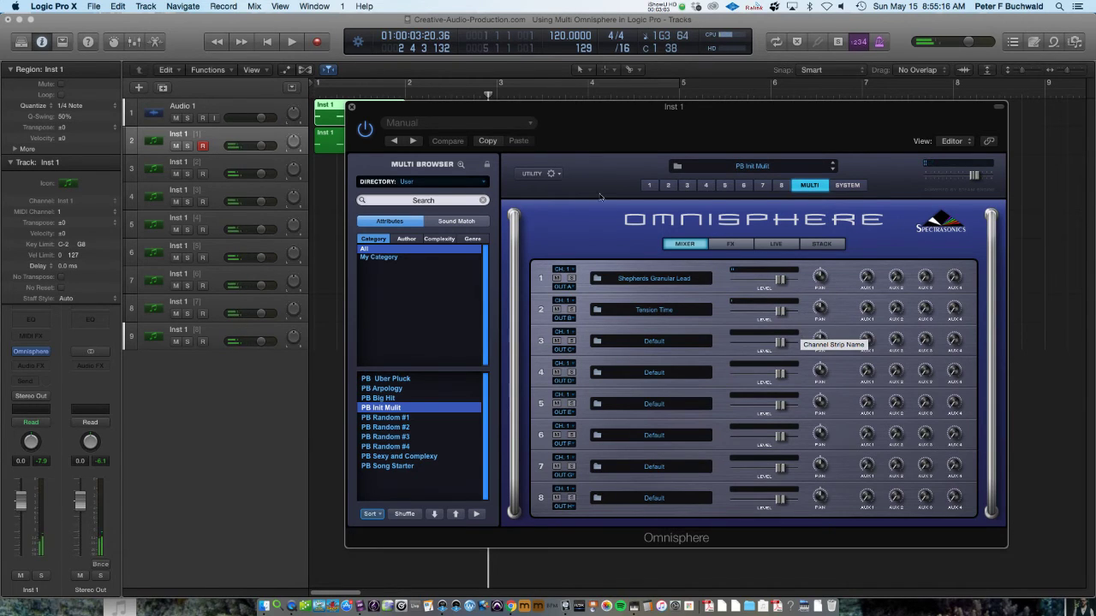
Put part 2 on MIDI channel 2 and record-arm tracks 3 through 9
left_click(565, 301)
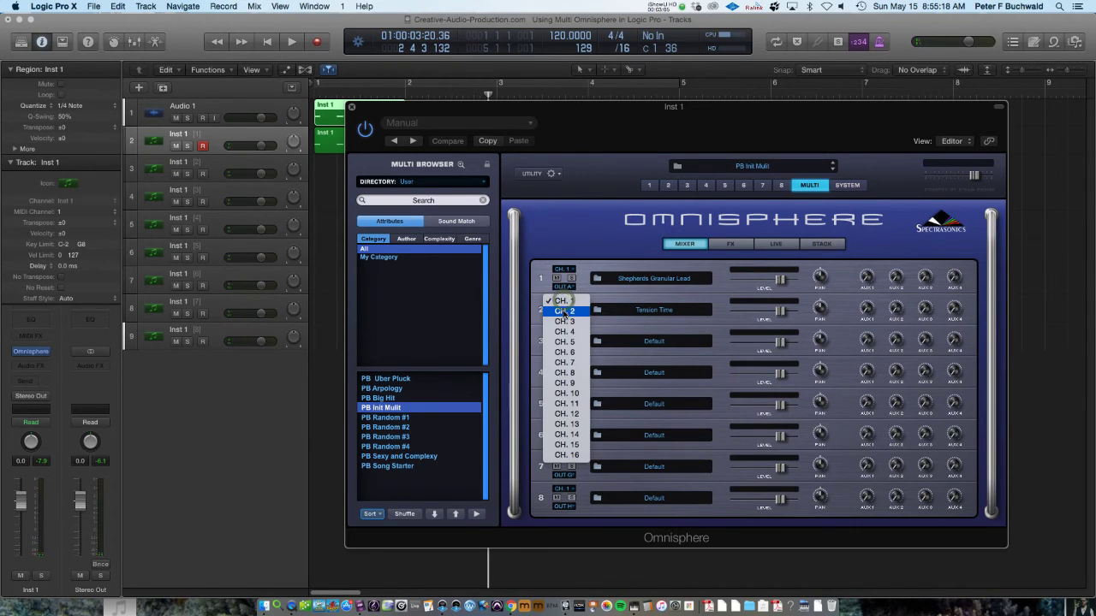
left_click(565, 309)
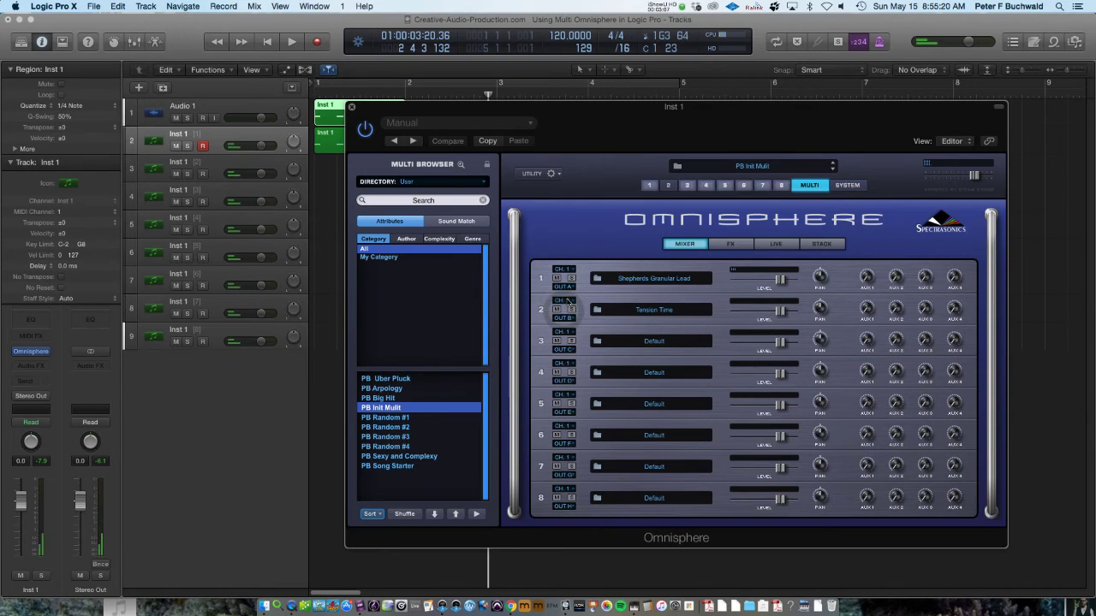
left_click(203, 174)
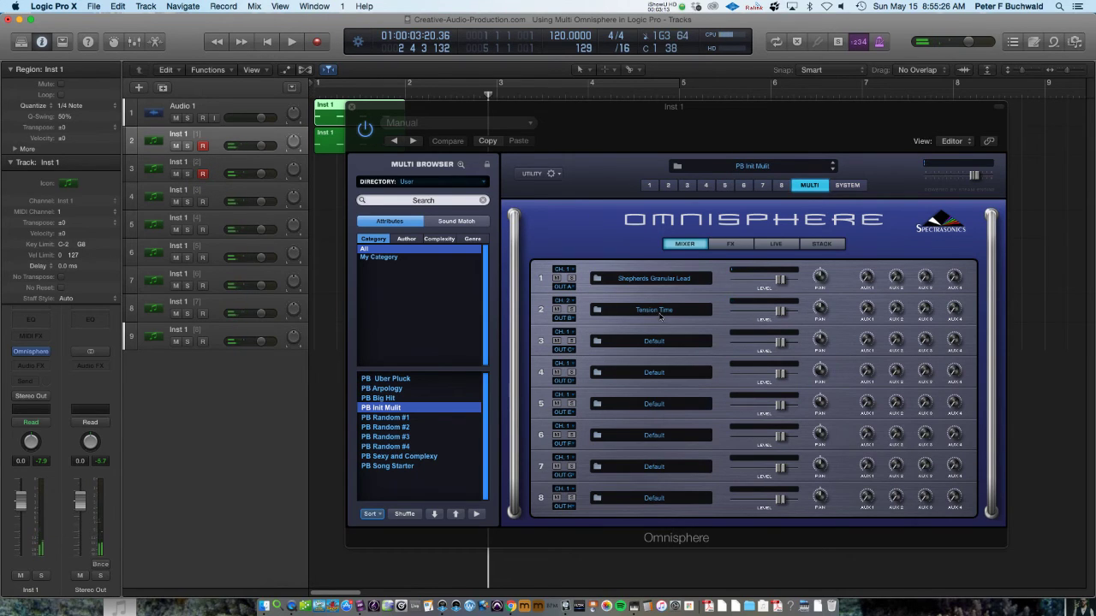
left_click(219, 331)
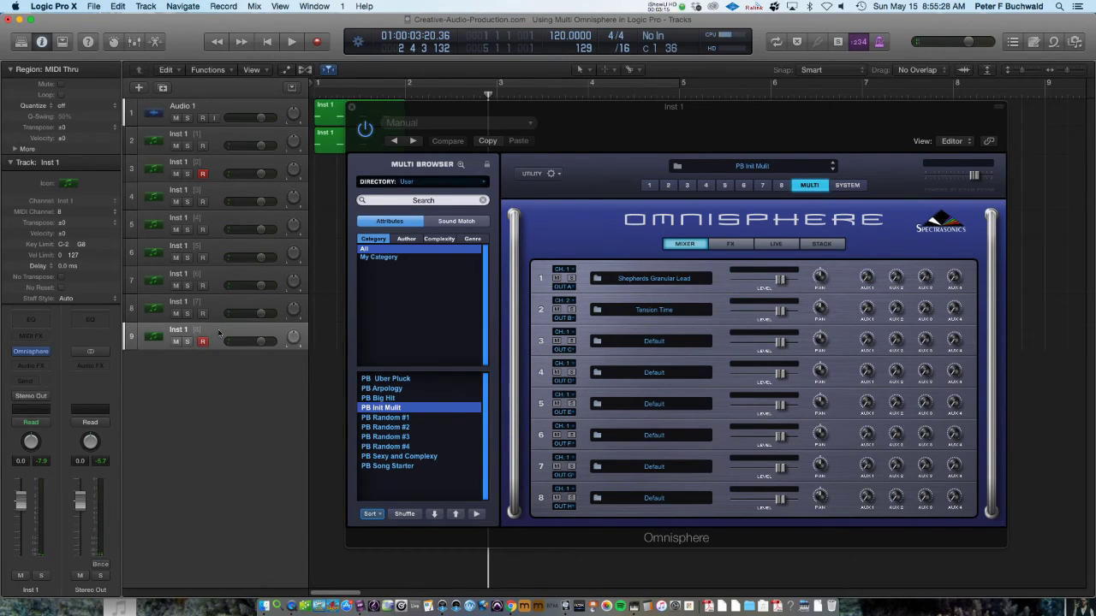
left_click(214, 201, "shift")
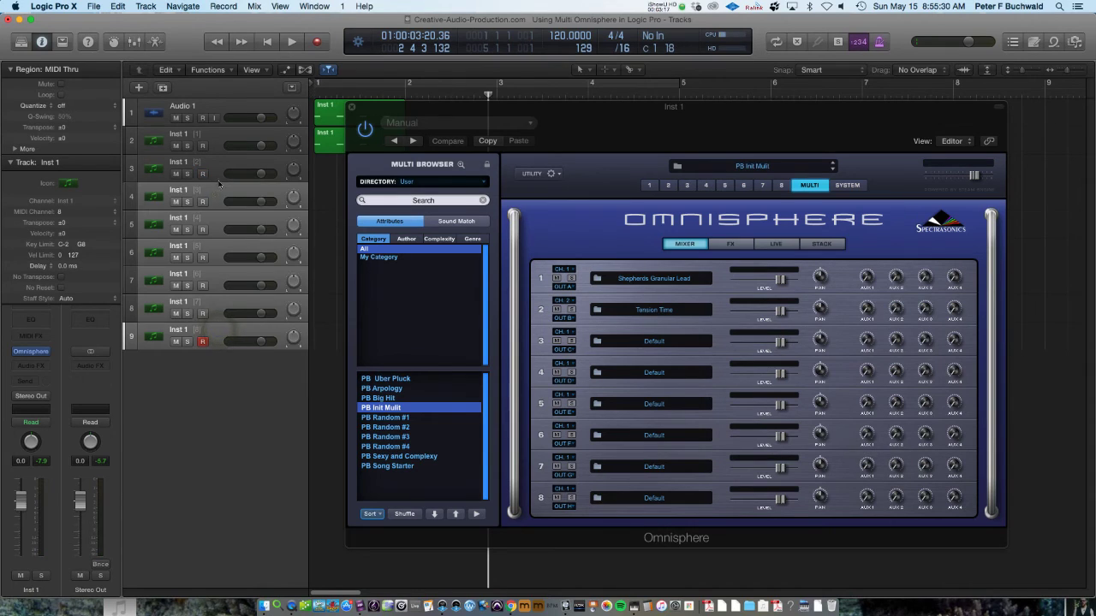
left_click(210, 176, "shift")
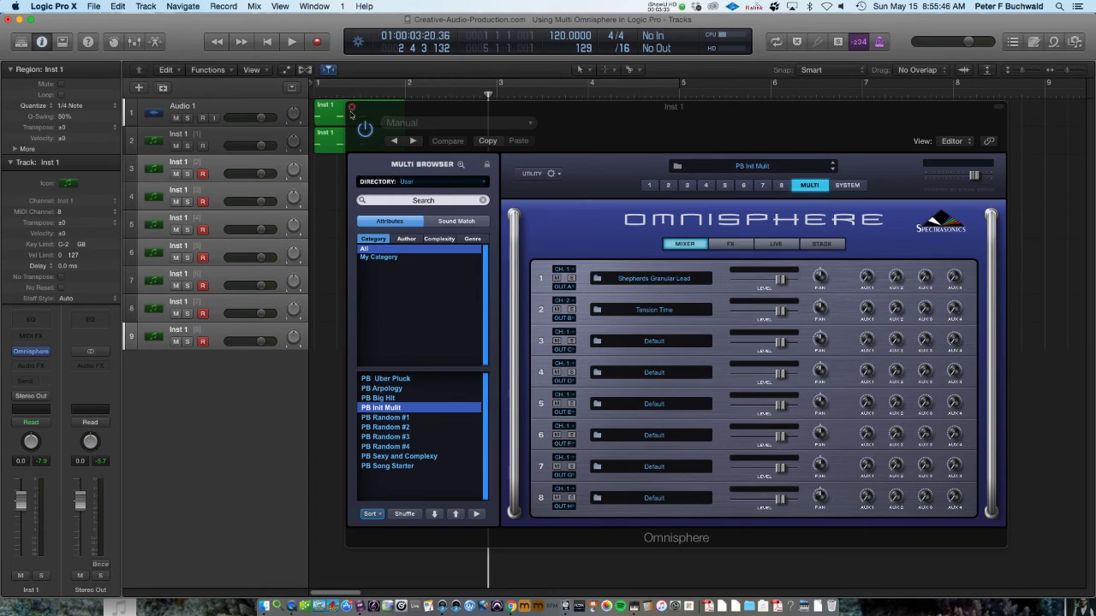
Close Omnisphere, record-arm only track 2, and delete the bar-2 region on track 3
left_click(351, 109)
left_click(367, 200)
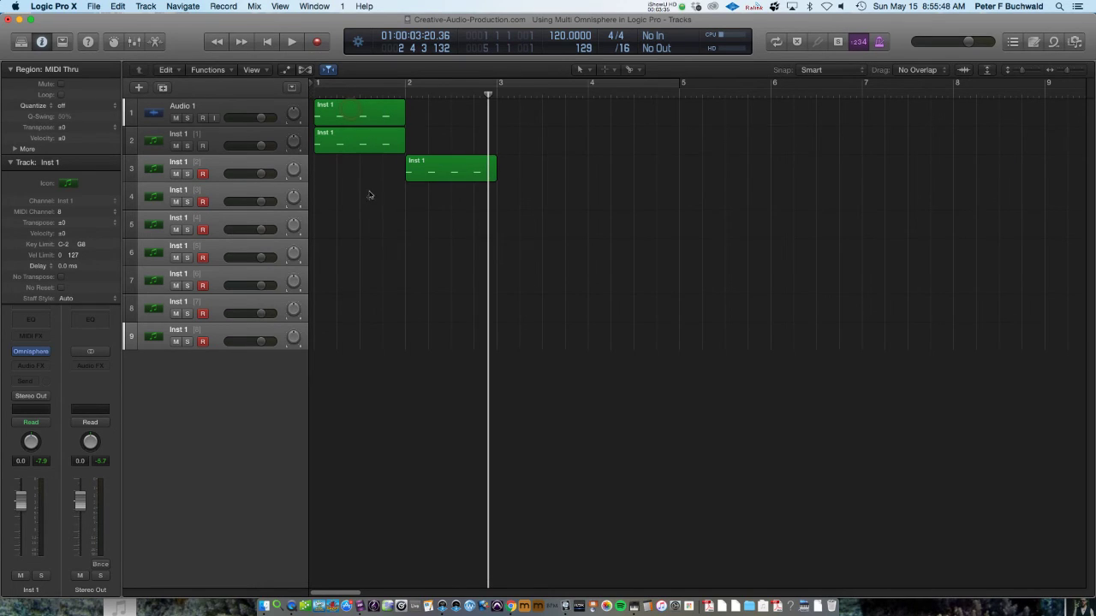
left_click(352, 145)
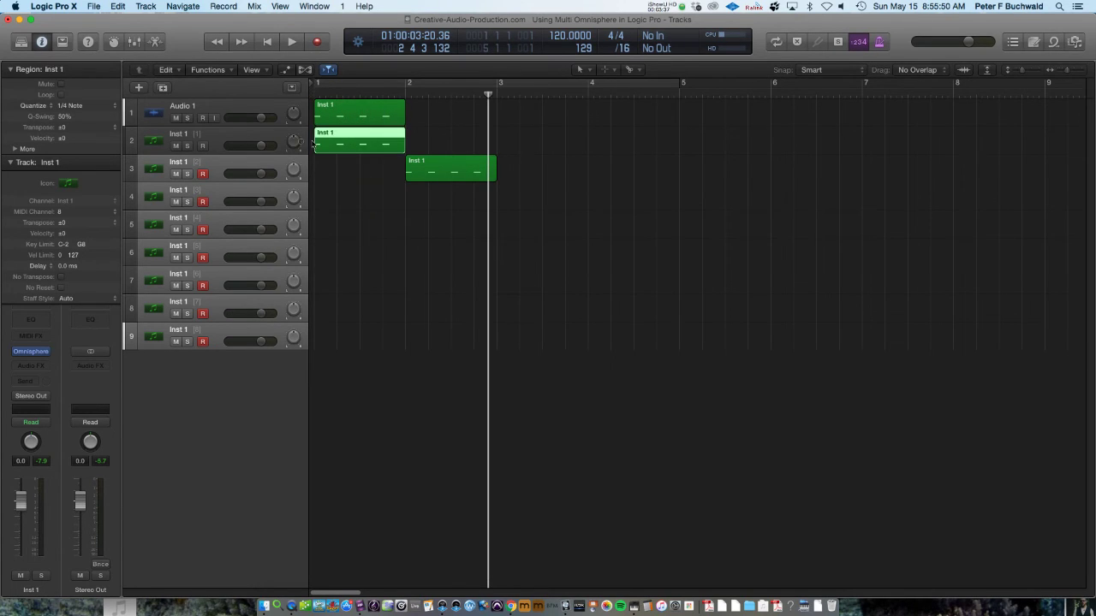
left_click(267, 137)
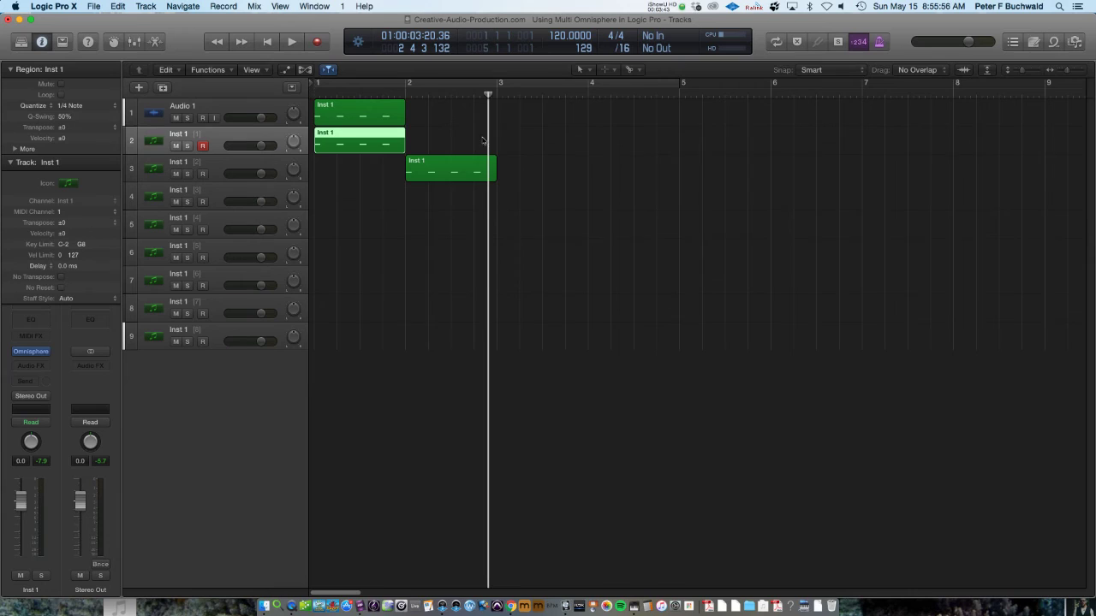
left_click(441, 172)
key("Delete")
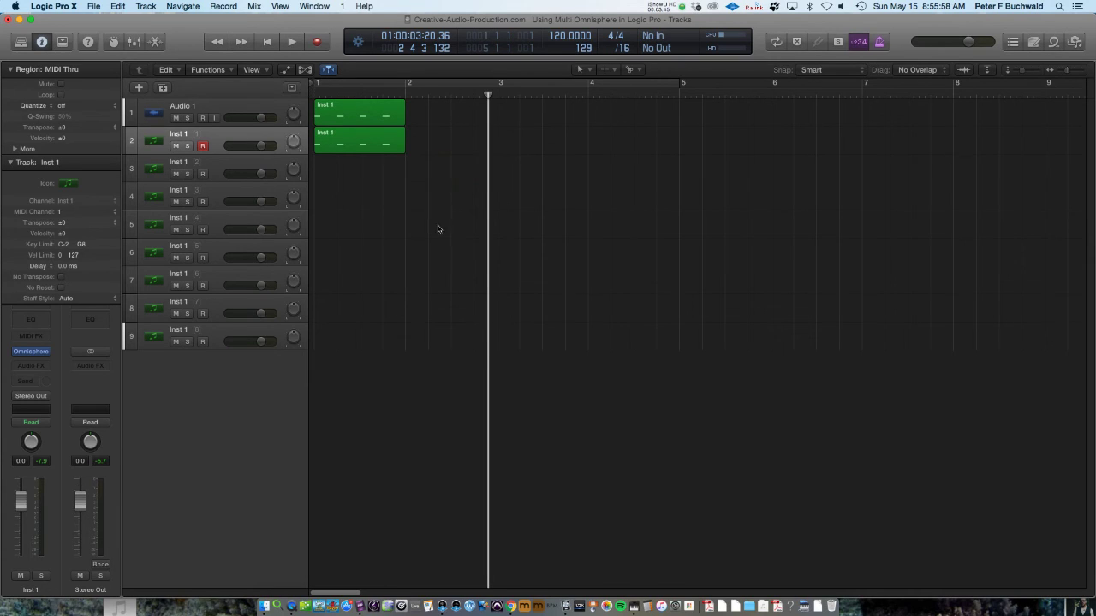